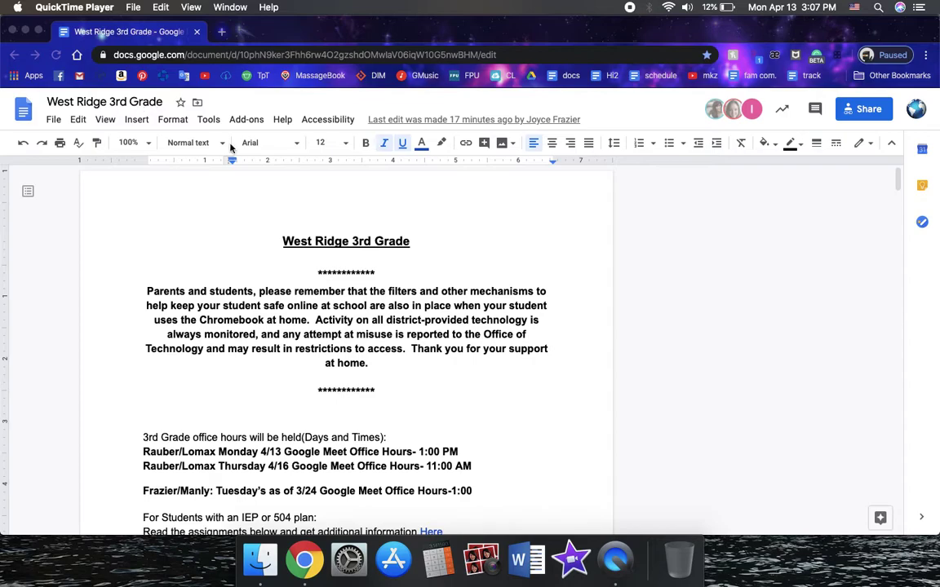
Highlight the Readworks heading and first class code in the West Ridge 3rd Grade ELA table
{"action": "scroll", "coordinate": [495, 265], "scroll_direction": "down", "scroll_amount": 8}
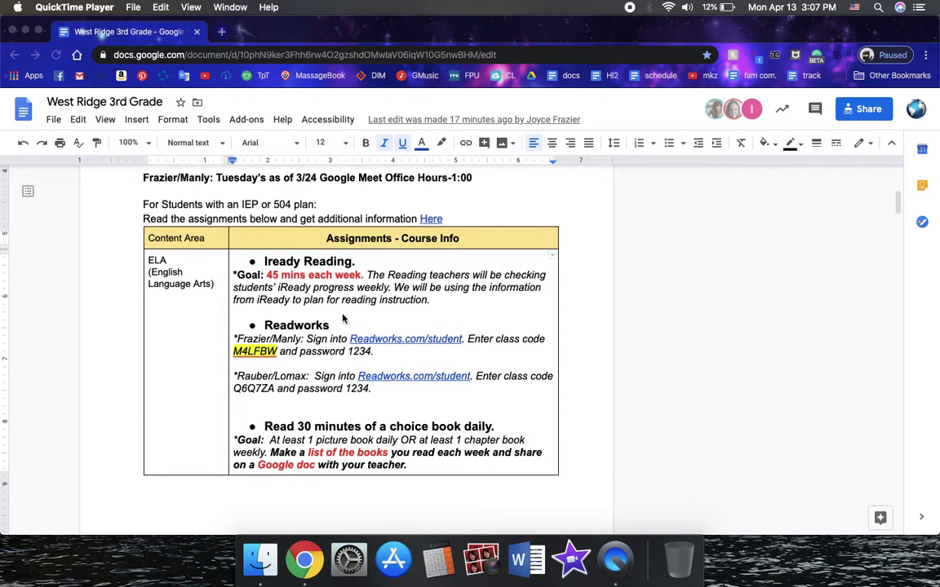
{"action": "double_click", "coordinate": [301, 326]}
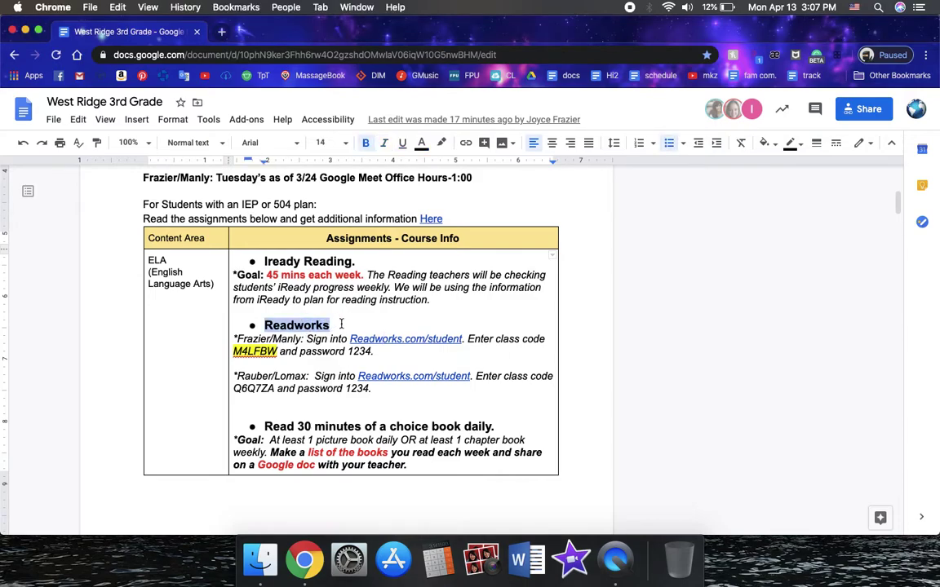
{"action": "left_click", "coordinate": [341, 325]}
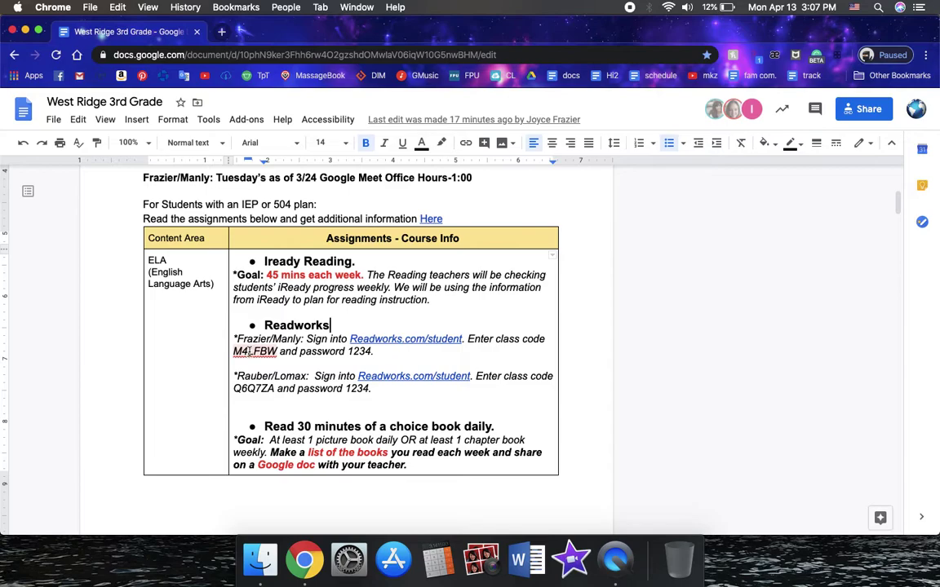
{"action": "double_click", "coordinate": [255, 351]}
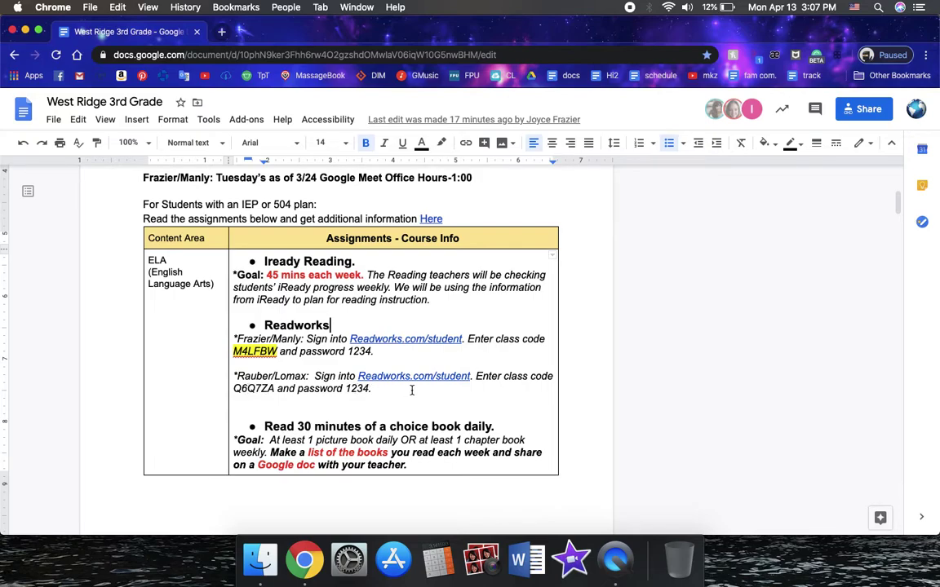
Load readworks.org/student in a new Chrome tab
{"action": "left_click", "coordinate": [405, 338]}
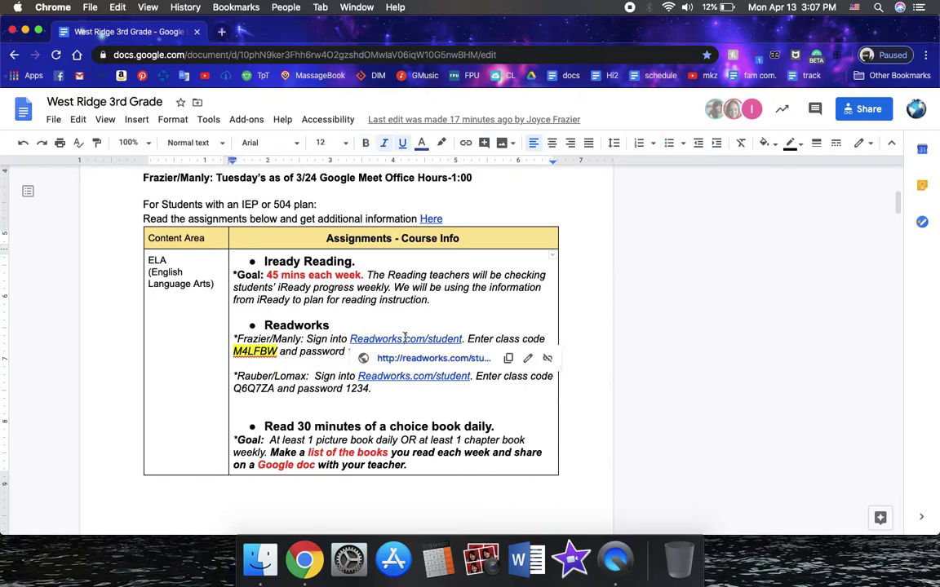
{"action": "left_click", "coordinate": [424, 360]}
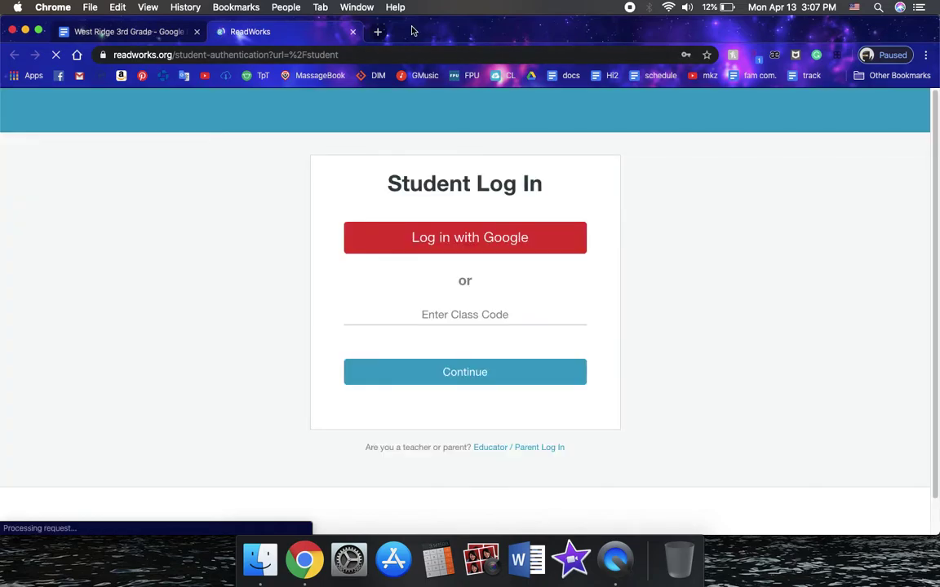
{"action": "left_click", "coordinate": [378, 31]}
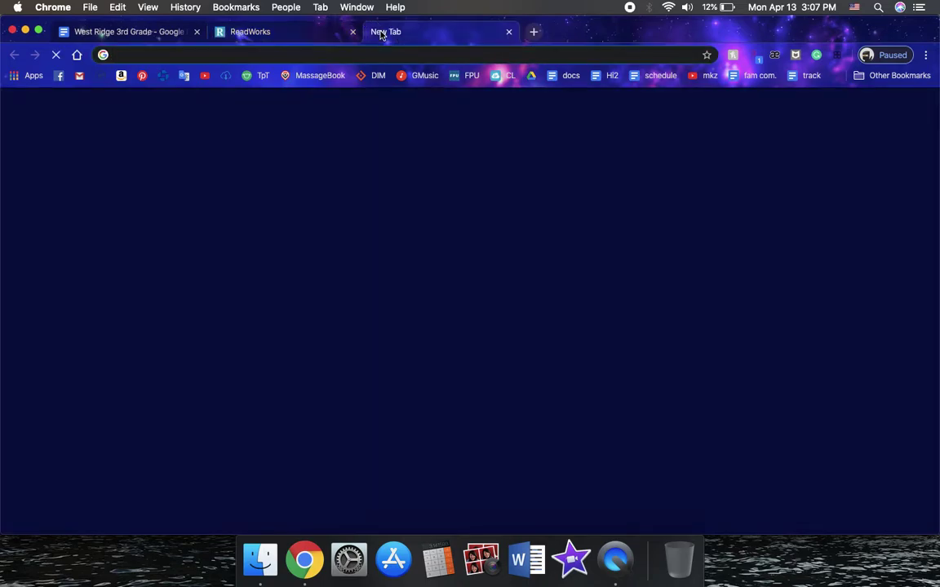
{"action": "type", "text": "readworks"}
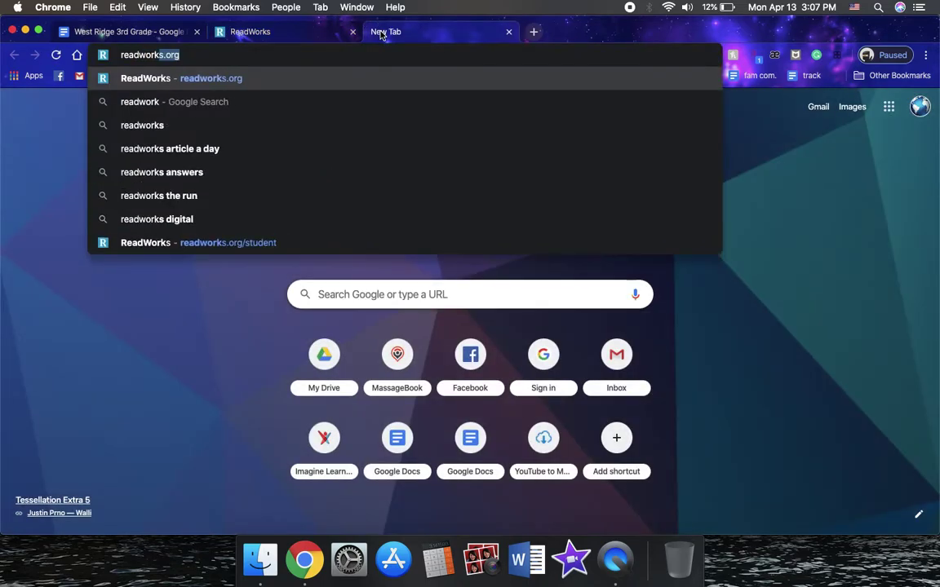
{"action": "type", "text": ".orh"}
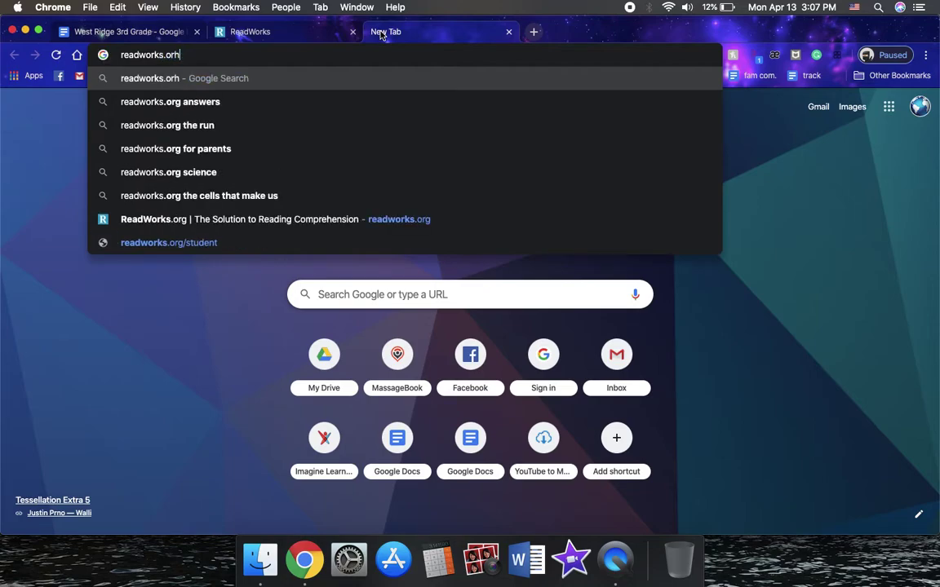
{"action": "key", "text": "BackSpace"}
{"action": "type", "text": "g/student"}
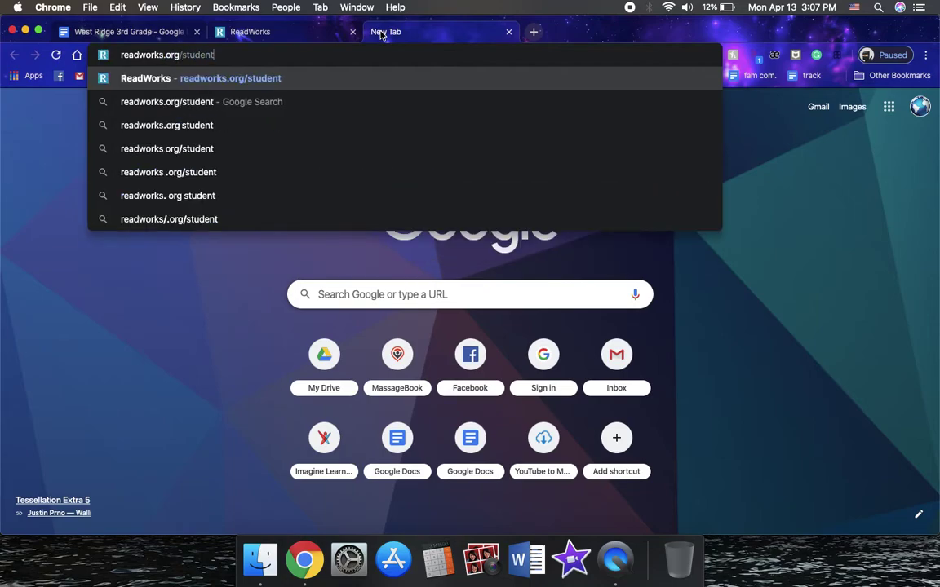
{"action": "key", "text": "Return"}
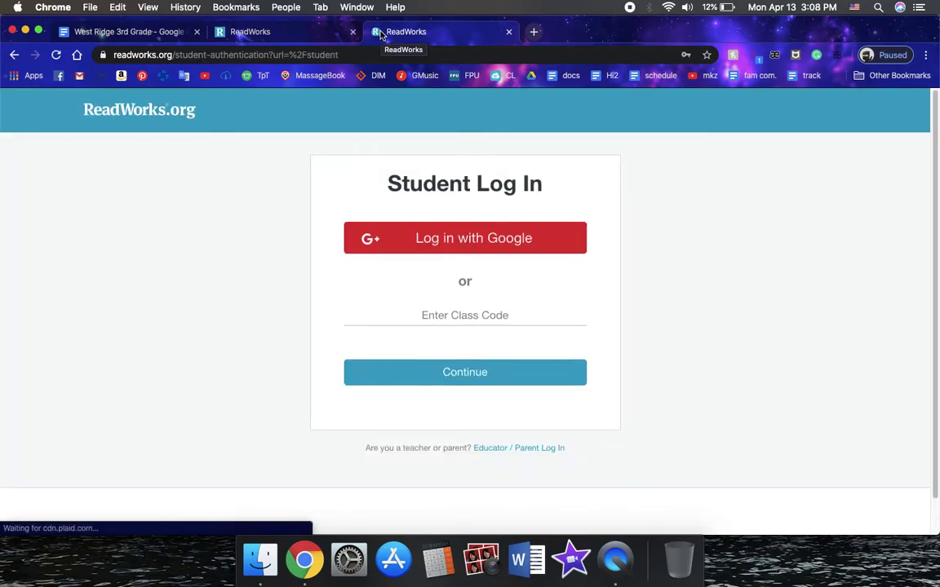
Enter the class code from the doc on the Student Log In page and continue
{"action": "left_click", "coordinate": [472, 320]}
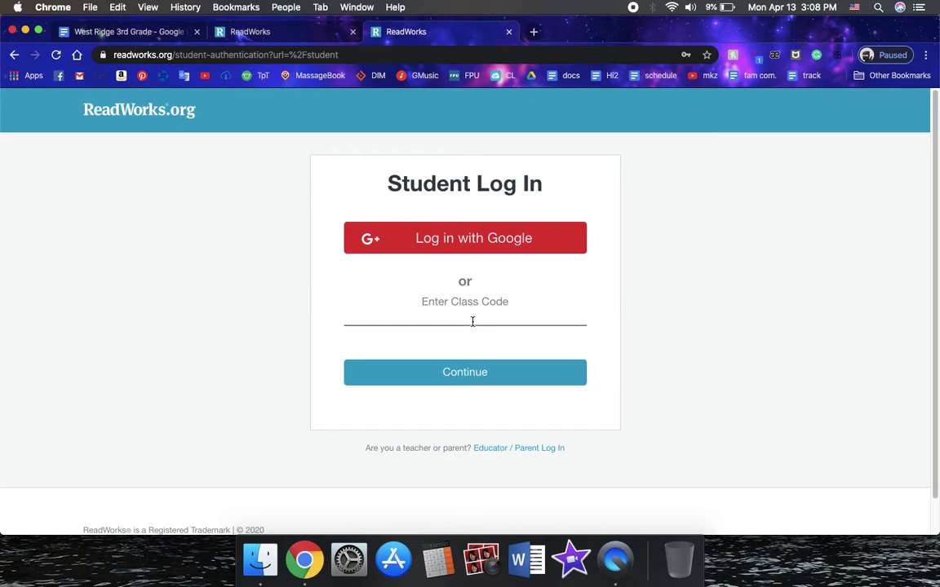
{"action": "left_click", "coordinate": [475, 380]}
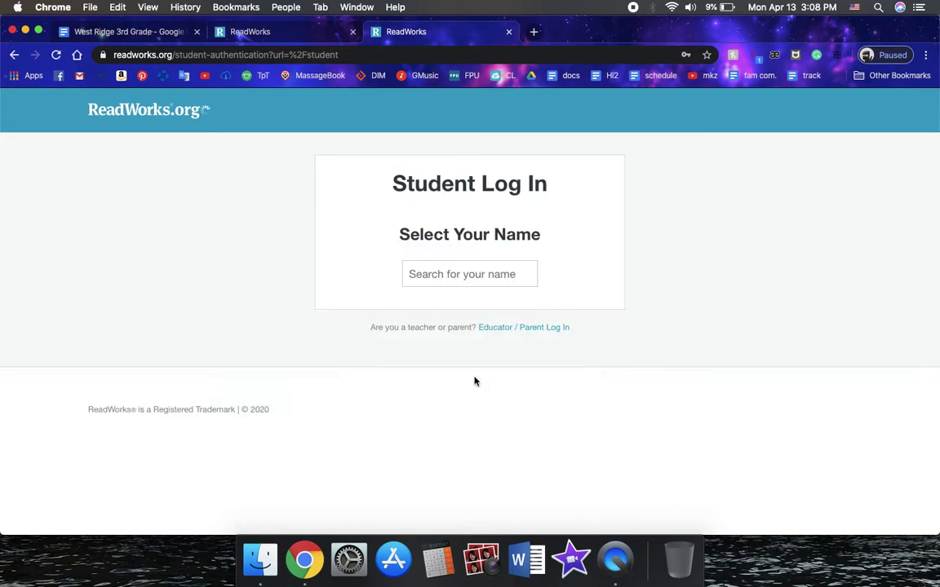
Choose the example student name, enter the student password, log in, and decline saving the password
{"action": "left_click", "coordinate": [529, 277]}
{"action": "left_click", "coordinate": [693, 244]}
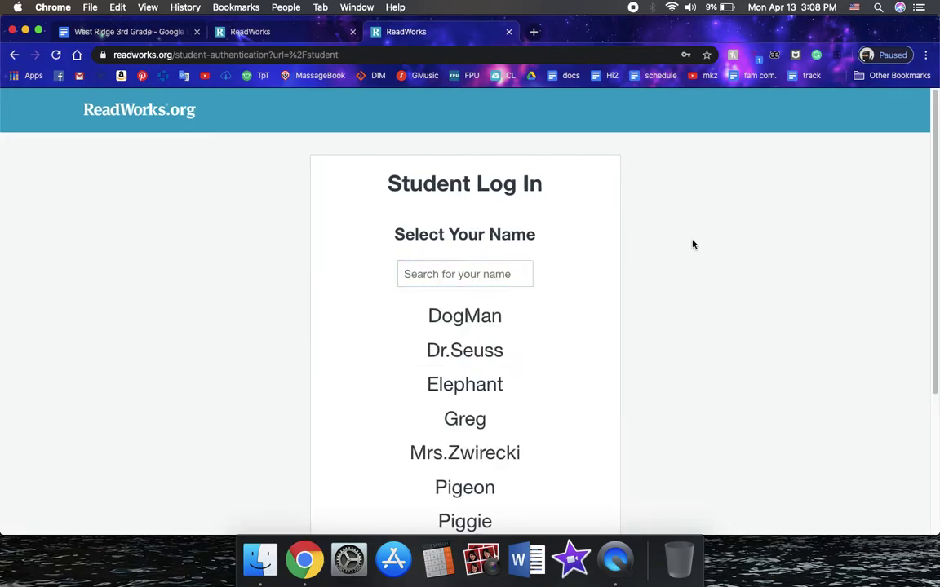
{"action": "scroll", "coordinate": [657, 233], "scroll_direction": "down", "scroll_amount": 2}
{"action": "scroll", "coordinate": [658, 232], "scroll_direction": "down", "scroll_amount": 1}
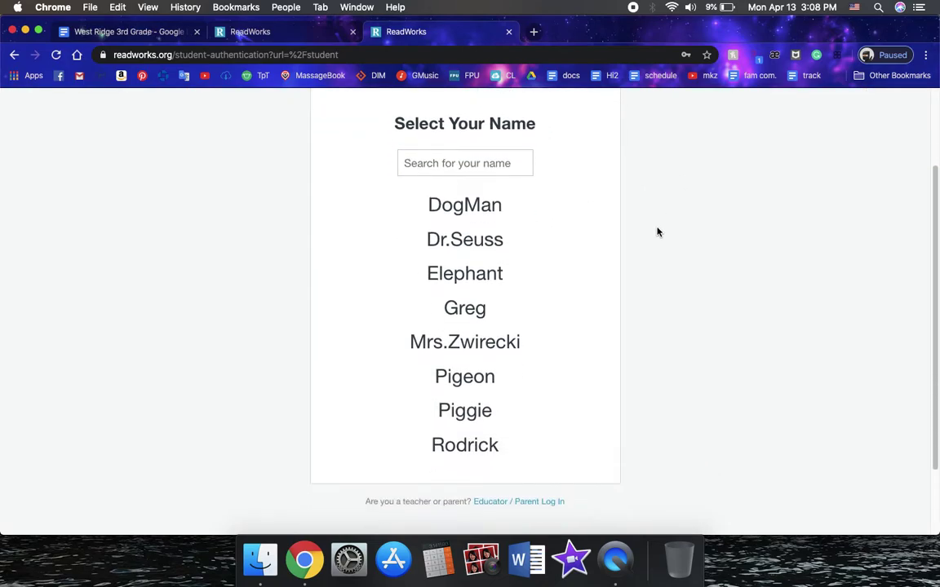
{"action": "left_click", "coordinate": [499, 343]}
{"action": "left_click", "coordinate": [473, 264]}
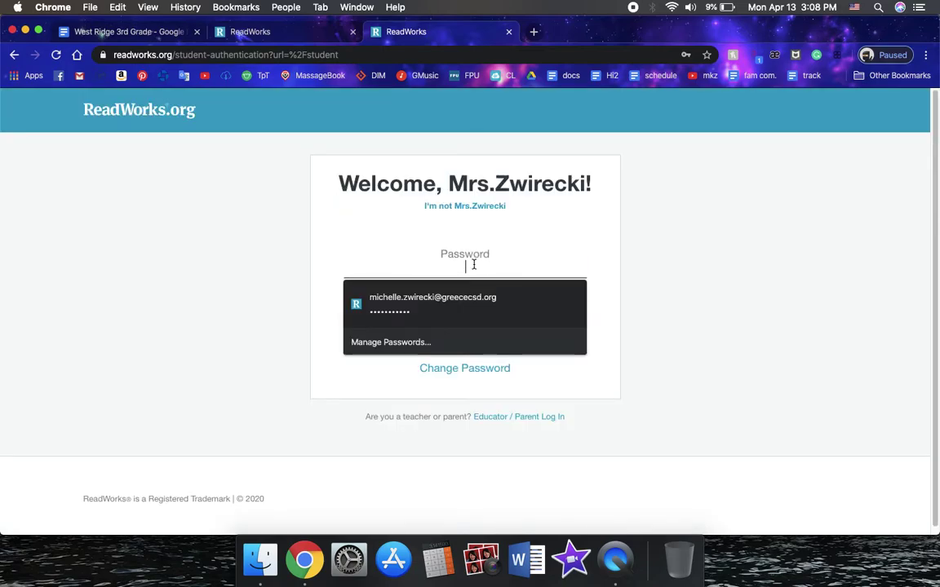
{"action": "type", "text": "••"}
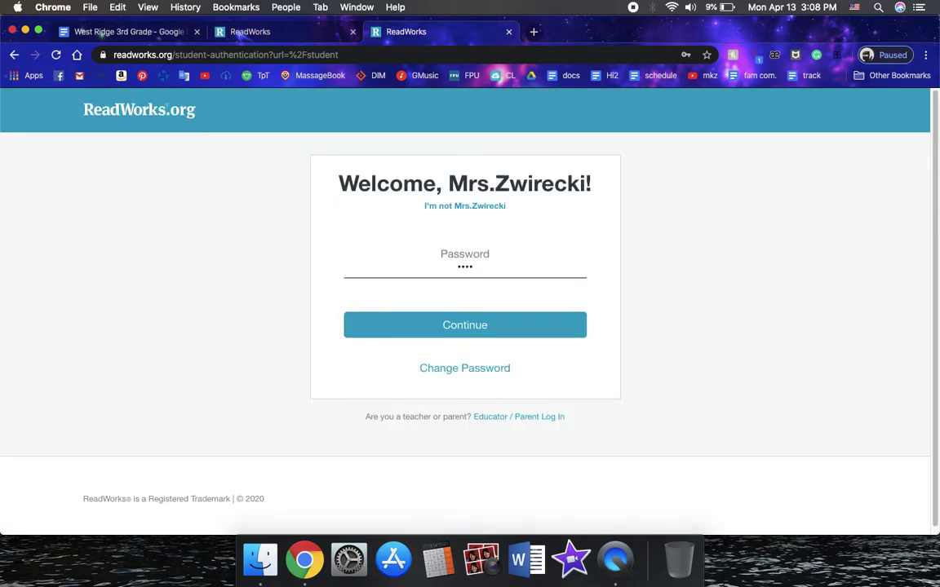
{"action": "left_click", "coordinate": [527, 327]}
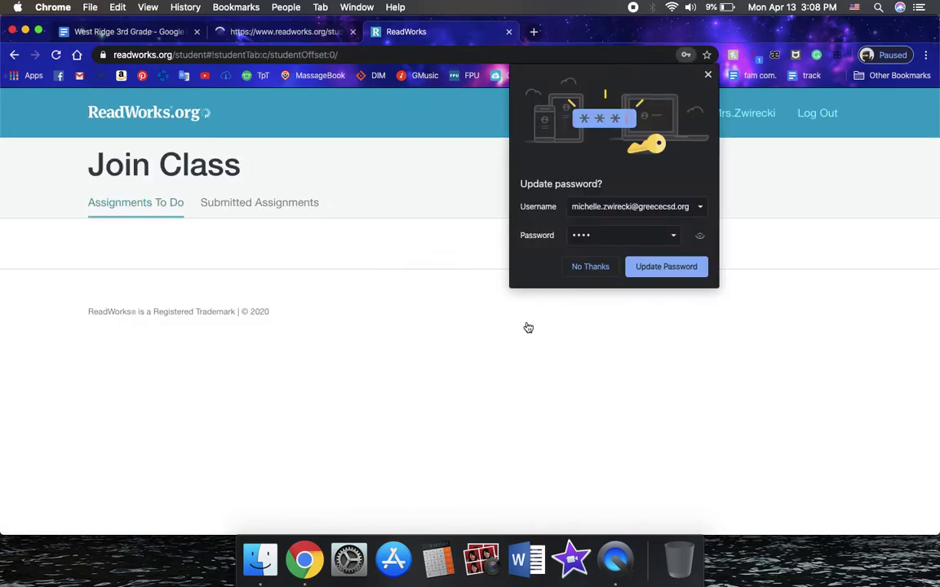
{"action": "left_click", "coordinate": [605, 271]}
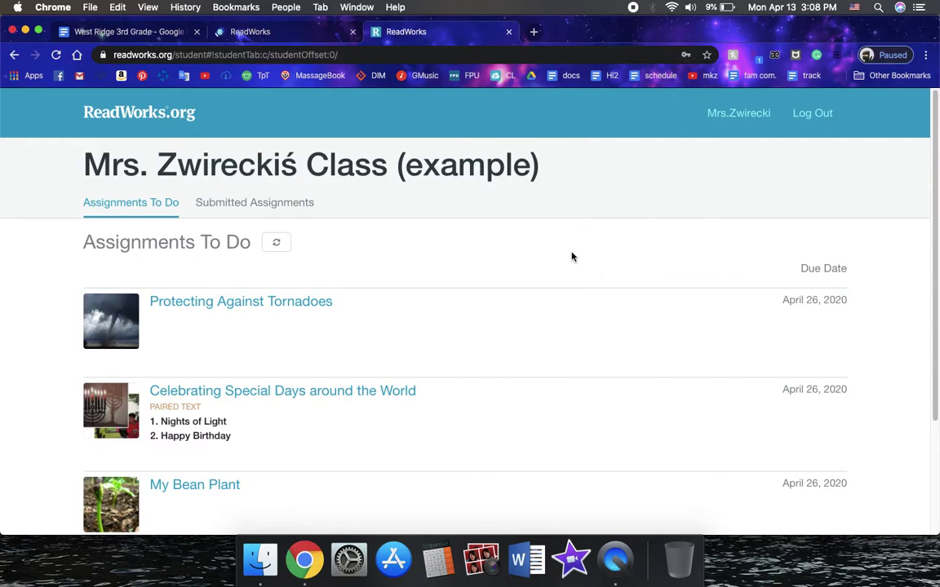
Open the Protecting Against Tornadoes assignment from the To Do list
{"action": "scroll", "coordinate": [570, 252], "scroll_direction": "down", "scroll_amount": 2}
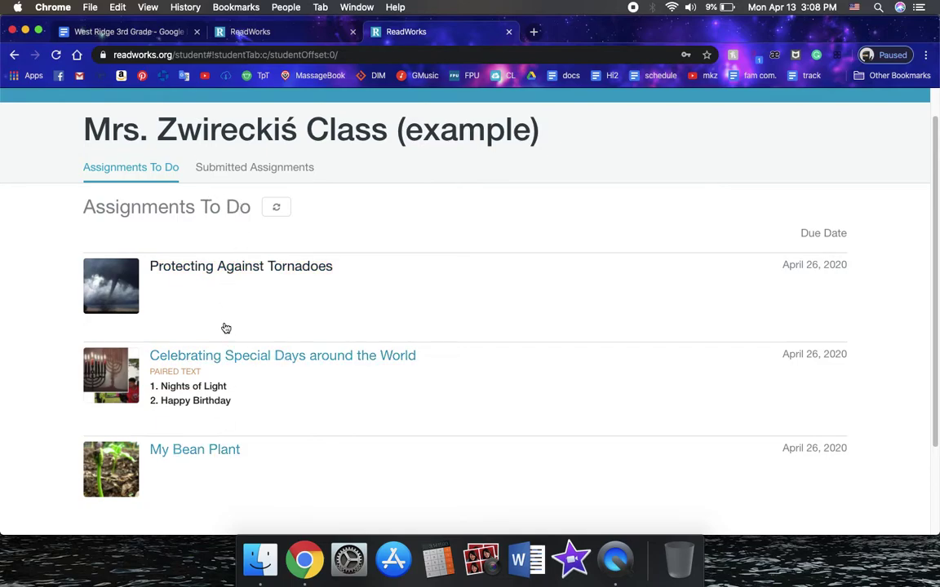
{"action": "left_click", "coordinate": [246, 268]}
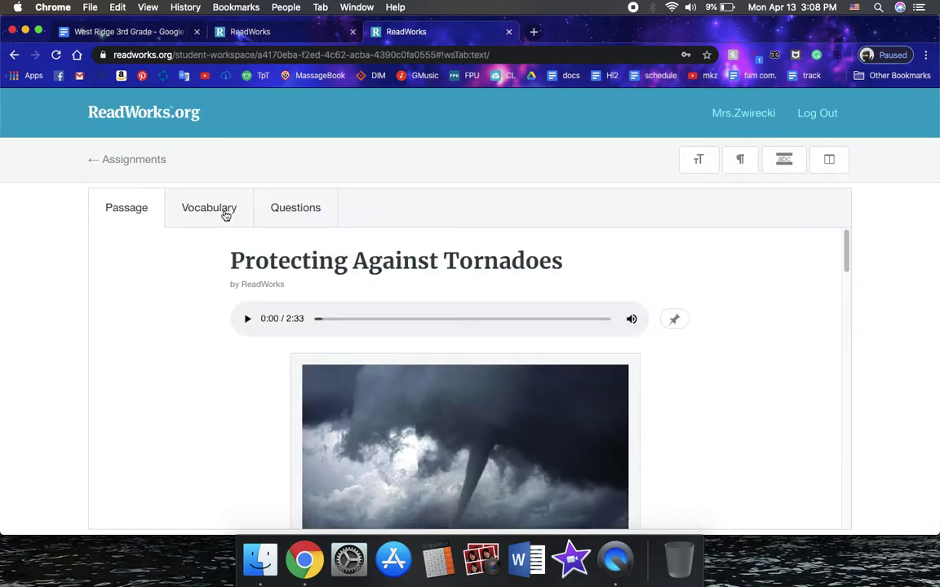
{"action": "scroll", "coordinate": [195, 394], "scroll_direction": "down", "scroll_amount": 5}
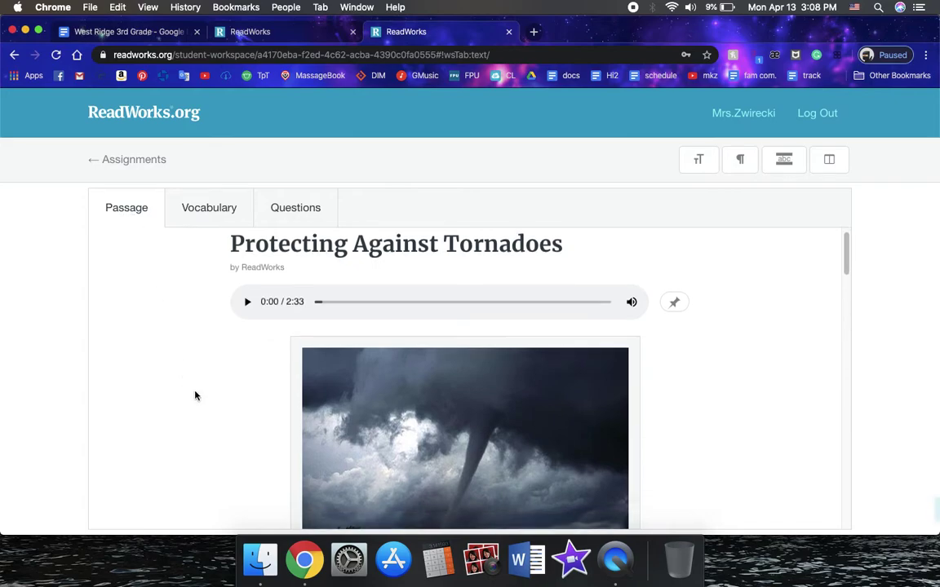
{"action": "scroll", "coordinate": [195, 395], "scroll_direction": "up", "scroll_amount": 4}
{"action": "scroll", "coordinate": [200, 385], "scroll_direction": "up", "scroll_amount": 1}
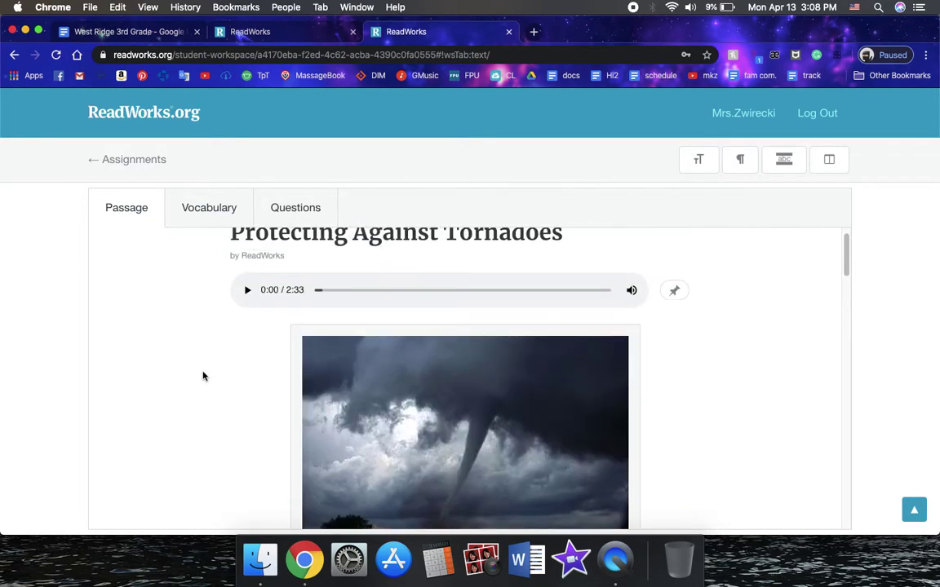
{"action": "scroll", "coordinate": [199, 415], "scroll_direction": "down", "scroll_amount": 5}
{"action": "scroll", "coordinate": [199, 416], "scroll_direction": "up", "scroll_amount": 5}
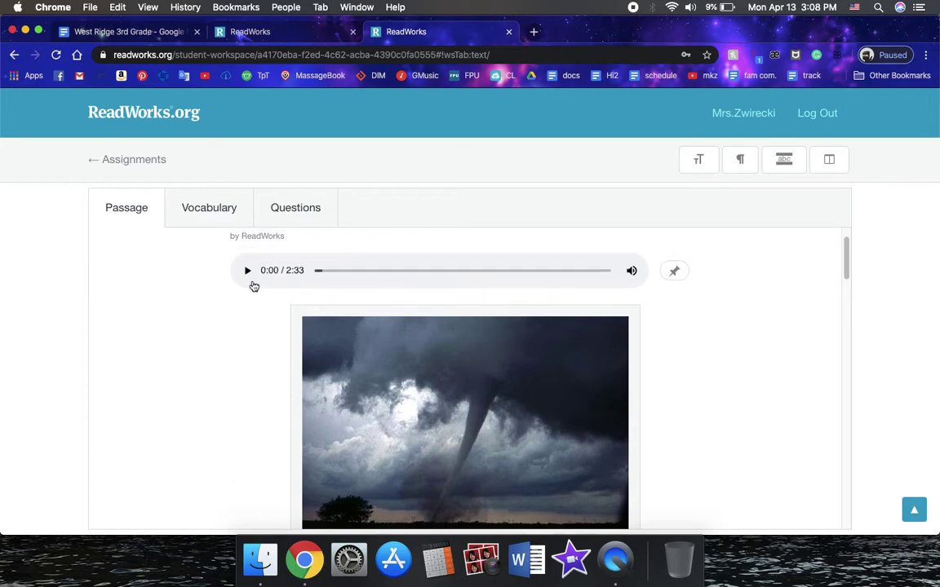
Start the passage's read-aloud audio and scroll to the text
{"action": "left_click", "coordinate": [247, 271]}
{"action": "scroll", "coordinate": [196, 303], "scroll_direction": "up", "scroll_amount": 1}
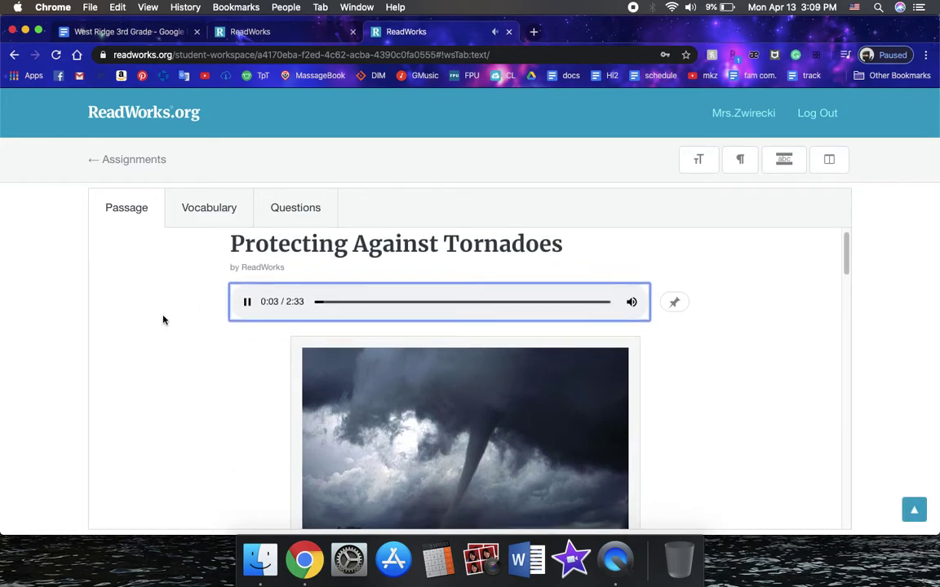
{"action": "scroll", "coordinate": [163, 320], "scroll_direction": "down", "scroll_amount": 5}
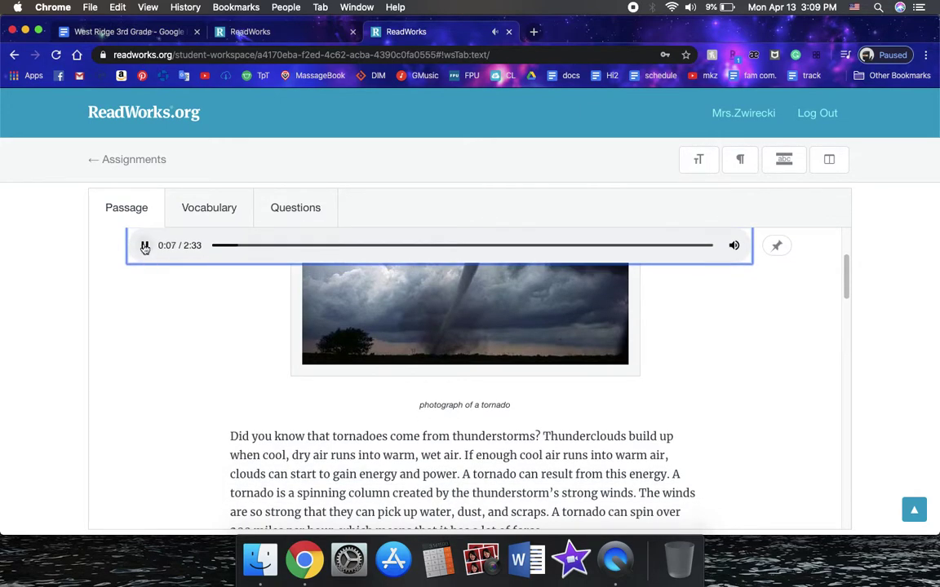
Show the Vocabulary words and view the definitions of protect and destroy
{"action": "left_click", "coordinate": [210, 209]}
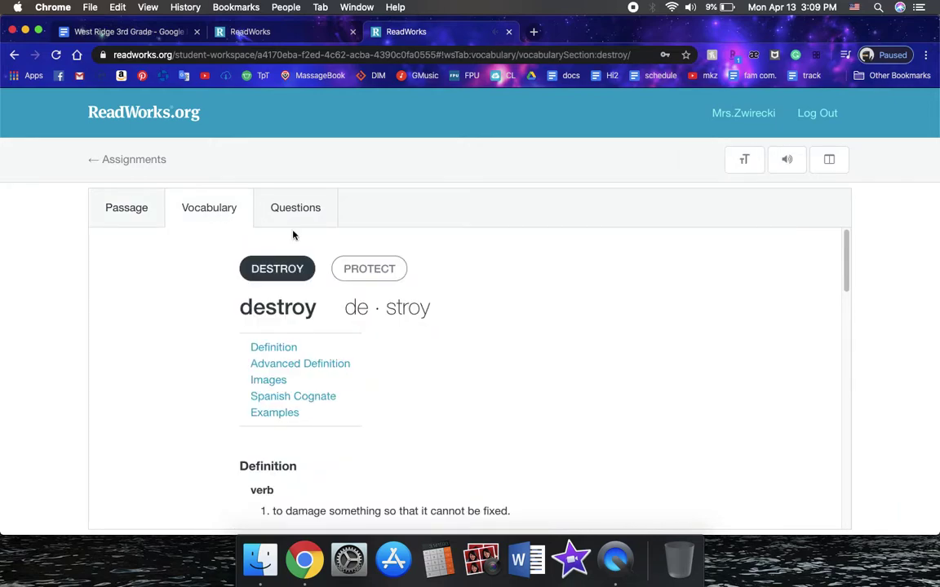
{"action": "left_click", "coordinate": [372, 275]}
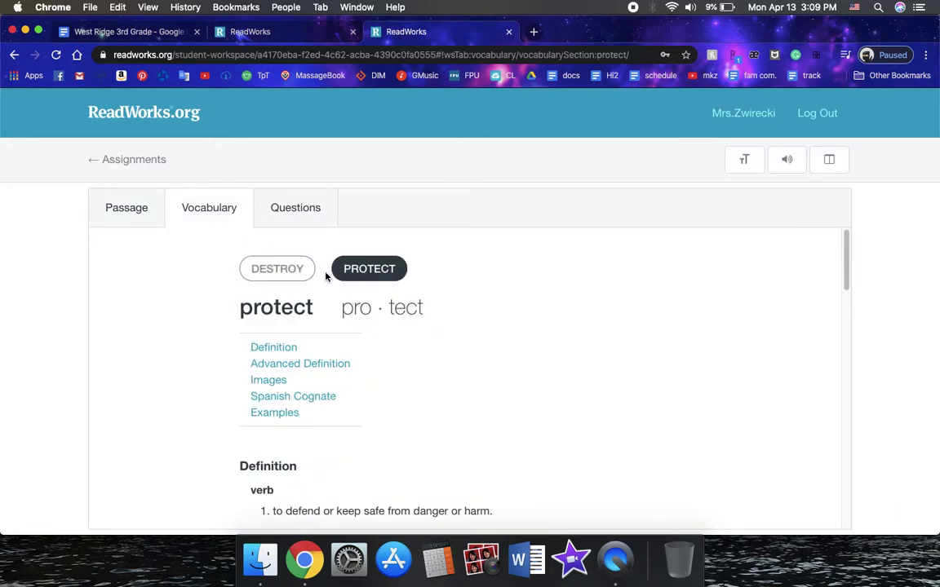
{"action": "left_click", "coordinate": [298, 276]}
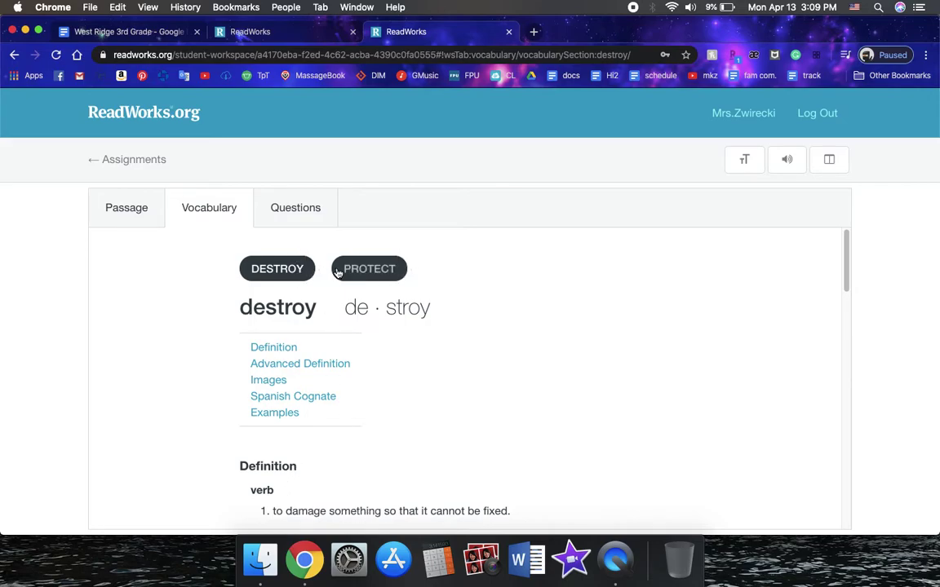
Answer question 1 with D (a tornado) and question 2 with A (protect them)
{"action": "left_click", "coordinate": [305, 212]}
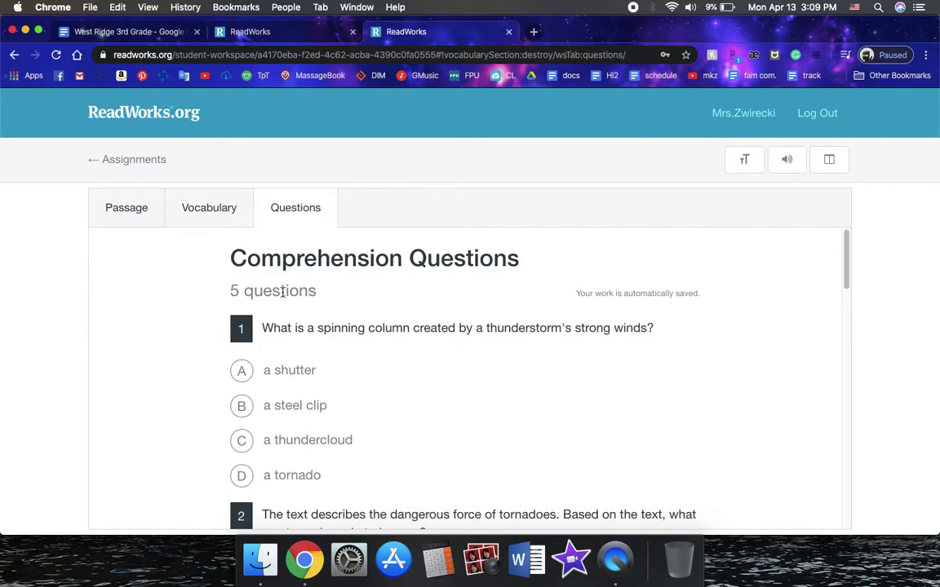
{"action": "scroll", "coordinate": [501, 287], "scroll_direction": "down", "scroll_amount": 1}
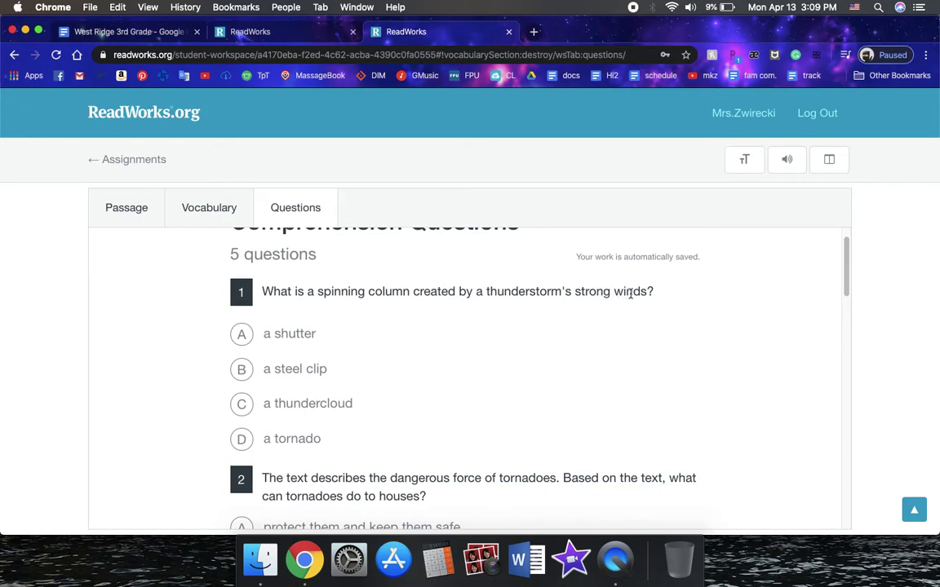
{"action": "left_click", "coordinate": [242, 439]}
{"action": "scroll", "coordinate": [390, 316], "scroll_direction": "down", "scroll_amount": 1}
{"action": "scroll", "coordinate": [371, 335], "scroll_direction": "down", "scroll_amount": 2}
{"action": "left_click", "coordinate": [245, 431]}
Answer question 3 with A (Tornado Alley) and question 4 with A (inside a protected car)
{"action": "scroll", "coordinate": [245, 433], "scroll_direction": "down", "scroll_amount": 4}
{"action": "scroll", "coordinate": [244, 433], "scroll_direction": "down", "scroll_amount": 5}
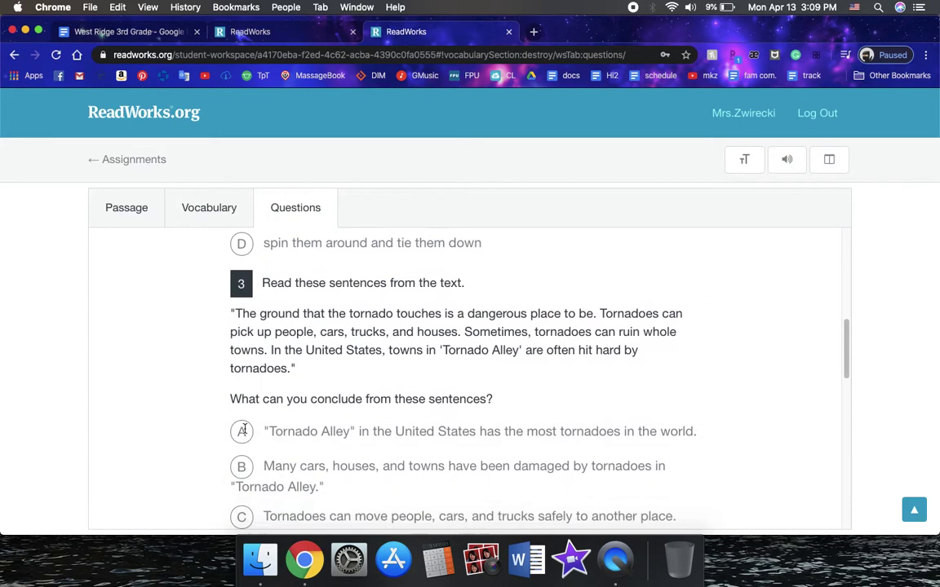
{"action": "left_click", "coordinate": [242, 401]}
{"action": "scroll", "coordinate": [366, 353], "scroll_direction": "down", "scroll_amount": 7}
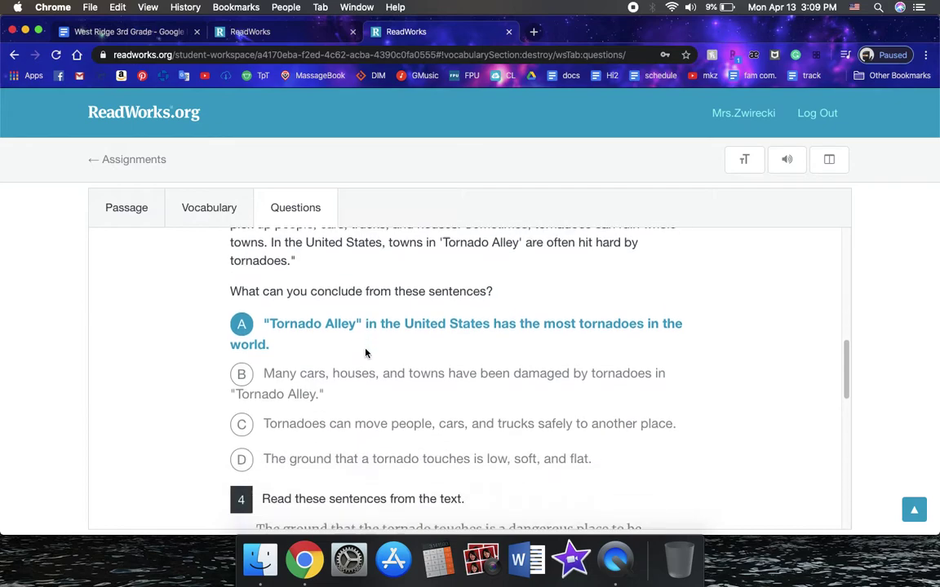
{"action": "scroll", "coordinate": [367, 354], "scroll_direction": "down", "scroll_amount": 4}
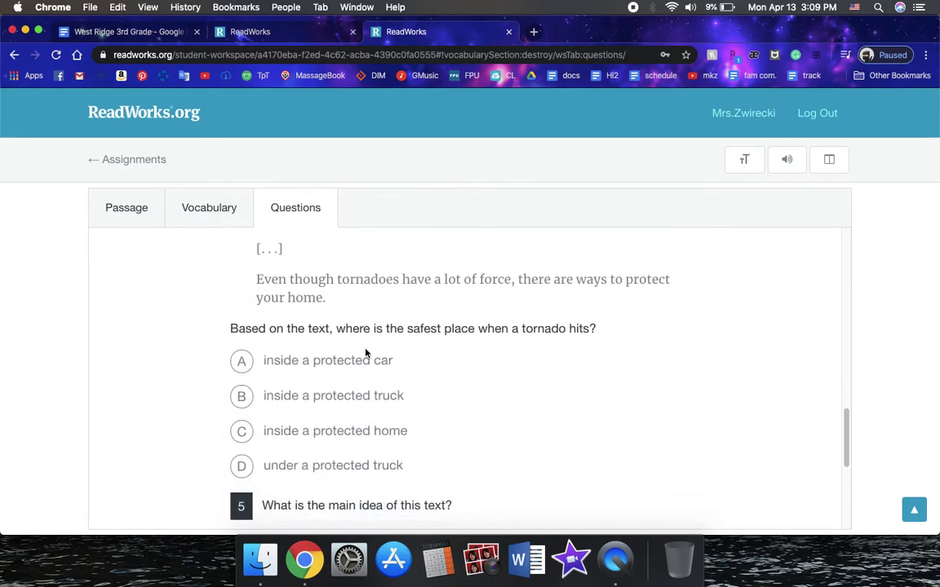
{"action": "left_click", "coordinate": [236, 362]}
{"action": "scroll", "coordinate": [451, 360], "scroll_direction": "down", "scroll_amount": 7}
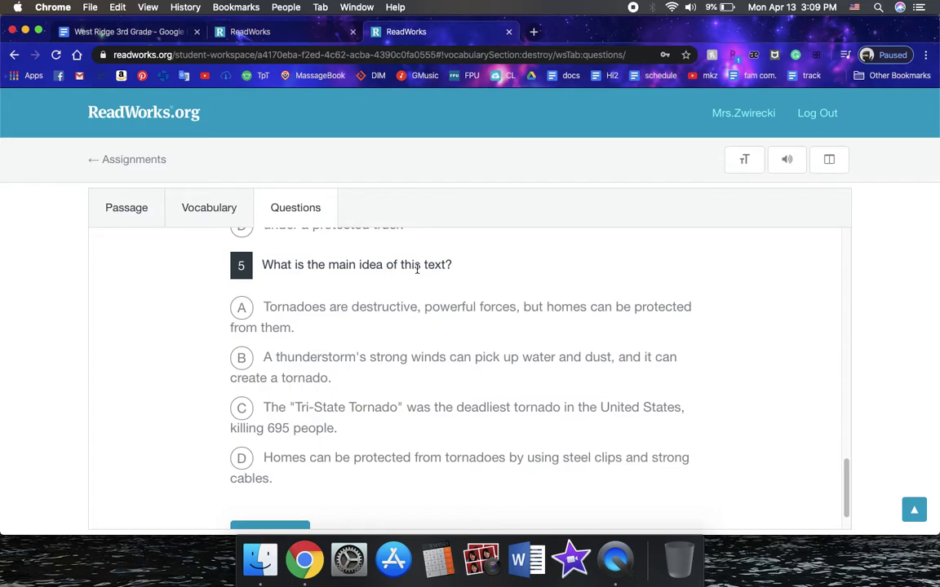
Switch between the Passage and Questions tabs to reread the tornado text
{"action": "left_click", "coordinate": [121, 211]}
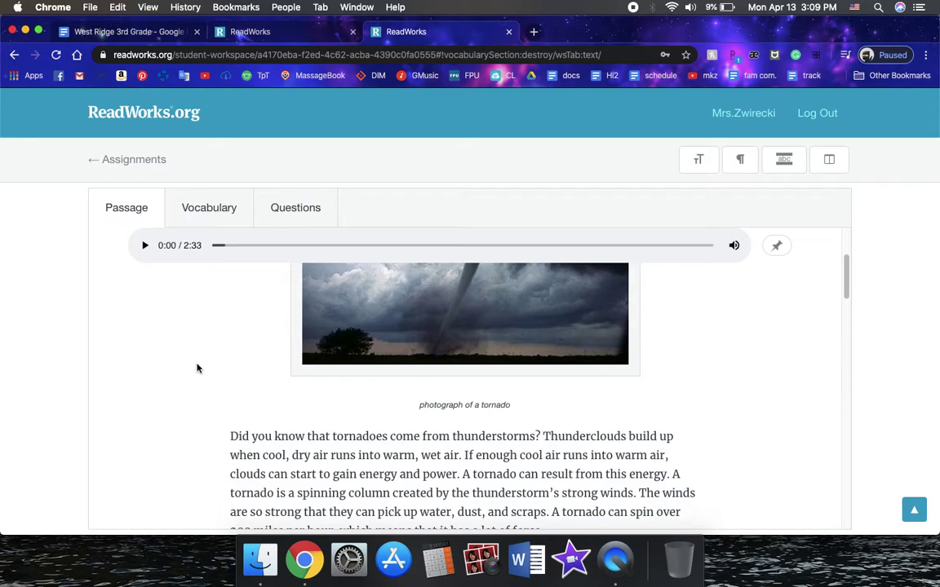
{"action": "scroll", "coordinate": [196, 368], "scroll_direction": "down", "scroll_amount": 2}
{"action": "scroll", "coordinate": [192, 350], "scroll_direction": "up", "scroll_amount": 2}
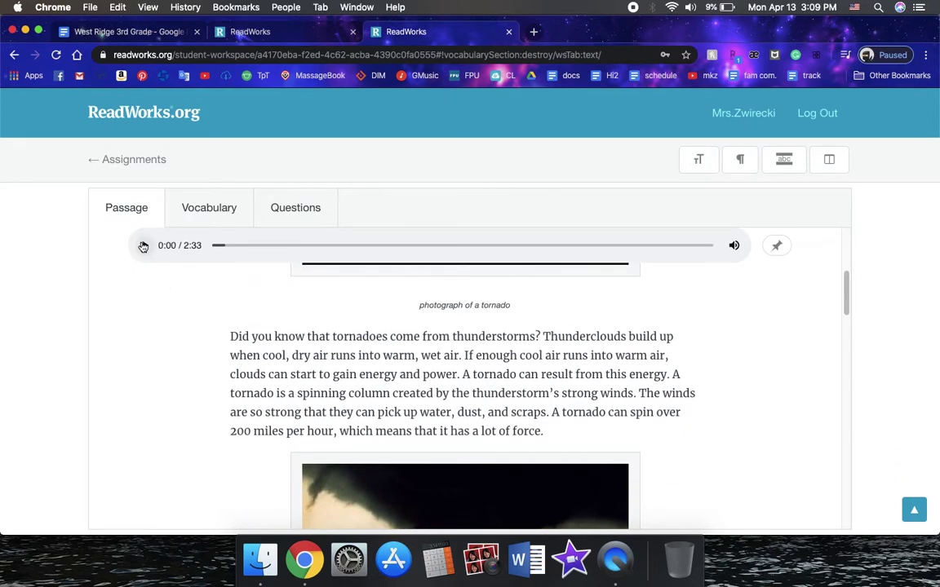
{"action": "left_click", "coordinate": [286, 202]}
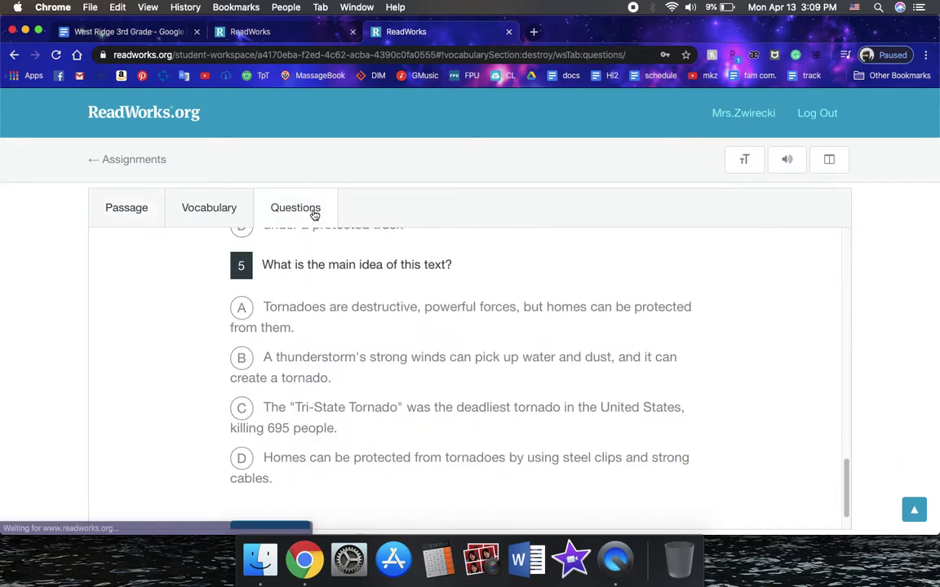
{"action": "left_click", "coordinate": [122, 224]}
{"action": "left_click", "coordinate": [295, 207]}
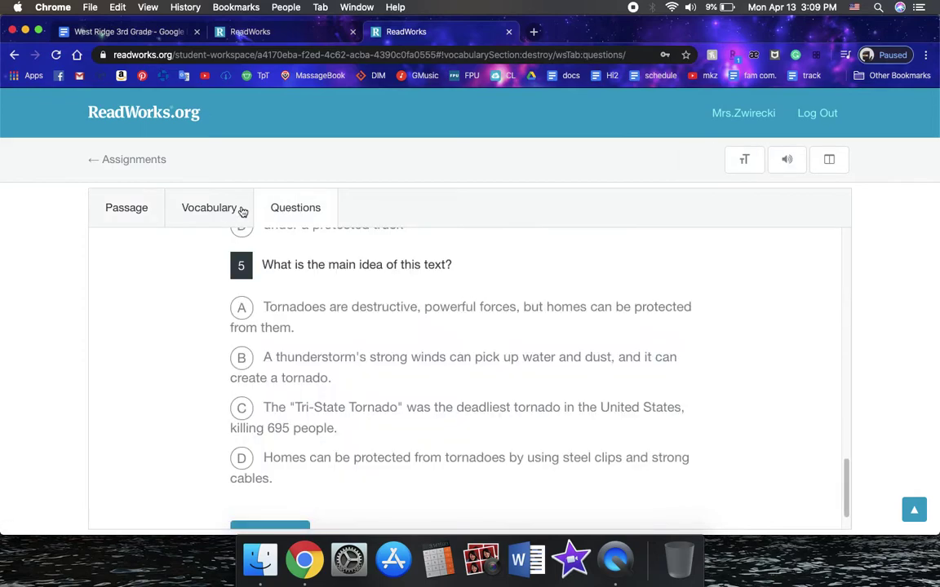
Select answer C, the Tri-State Tornado choice, for question 5
{"action": "scroll", "coordinate": [298, 403], "scroll_direction": "down", "scroll_amount": 1}
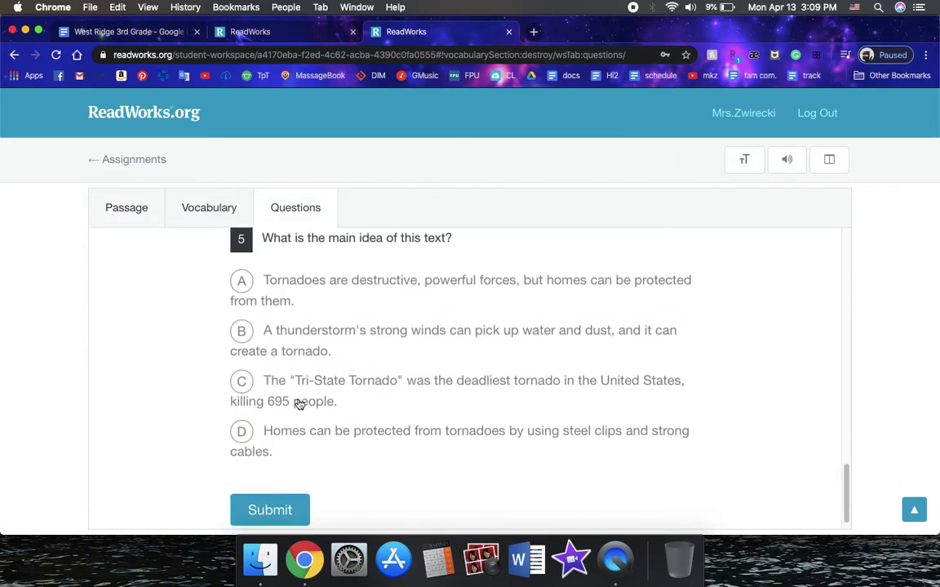
{"action": "left_click", "coordinate": [241, 374]}
{"action": "scroll", "coordinate": [413, 369], "scroll_direction": "up", "scroll_amount": 6}
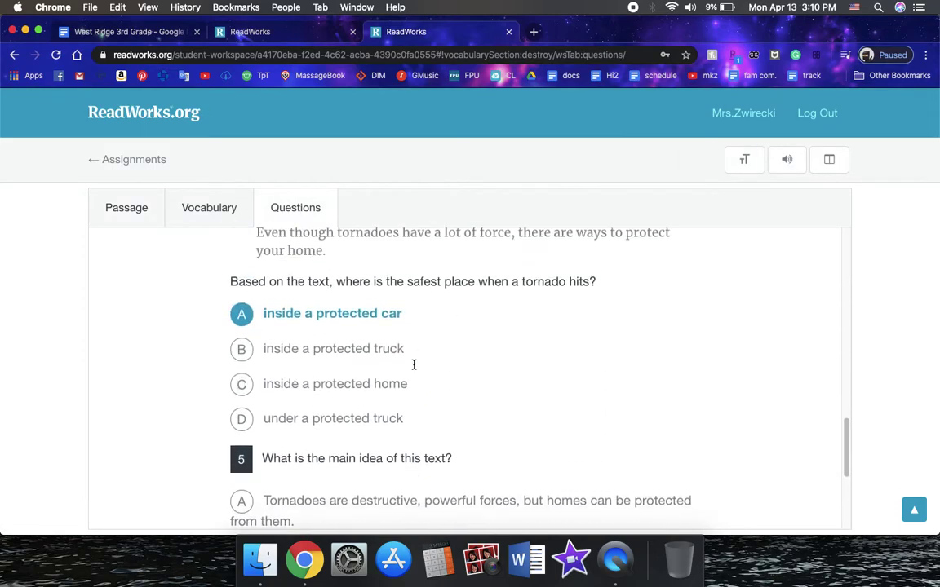
{"action": "scroll", "coordinate": [413, 369], "scroll_direction": "up", "scroll_amount": 10}
{"action": "scroll", "coordinate": [414, 369], "scroll_direction": "down", "scroll_amount": 20}
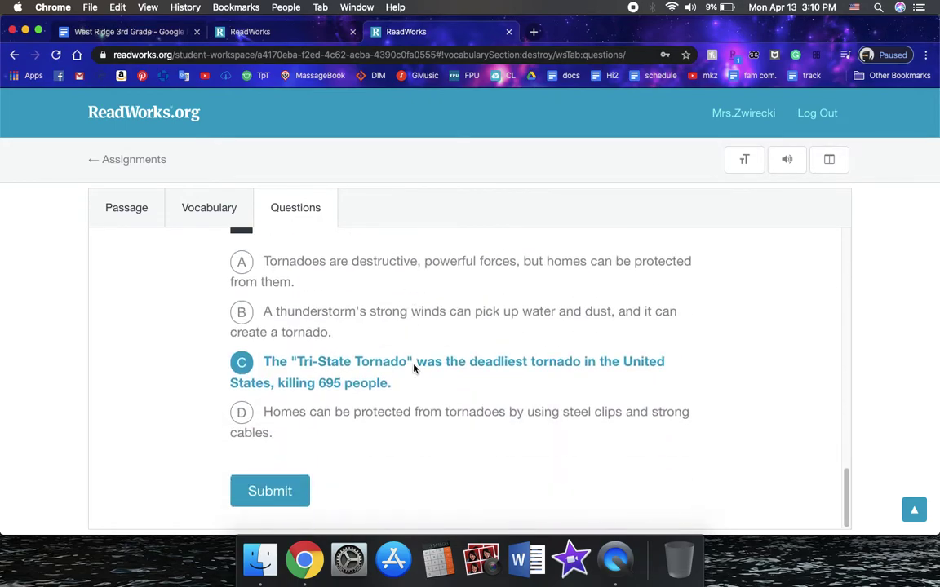
Submit the tornado assignment and confirm in the Submit Assignment dialog
{"action": "left_click", "coordinate": [268, 490]}
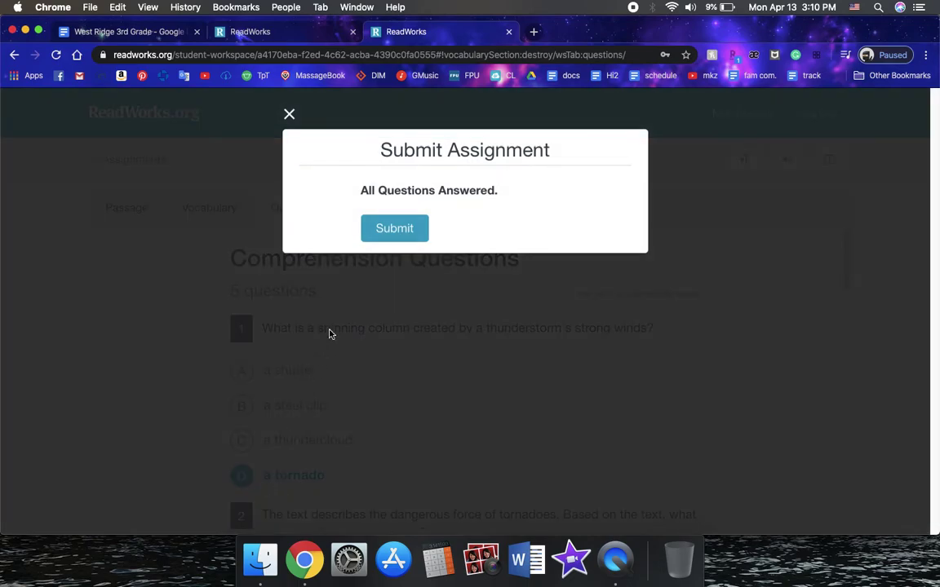
{"action": "left_click", "coordinate": [400, 230]}
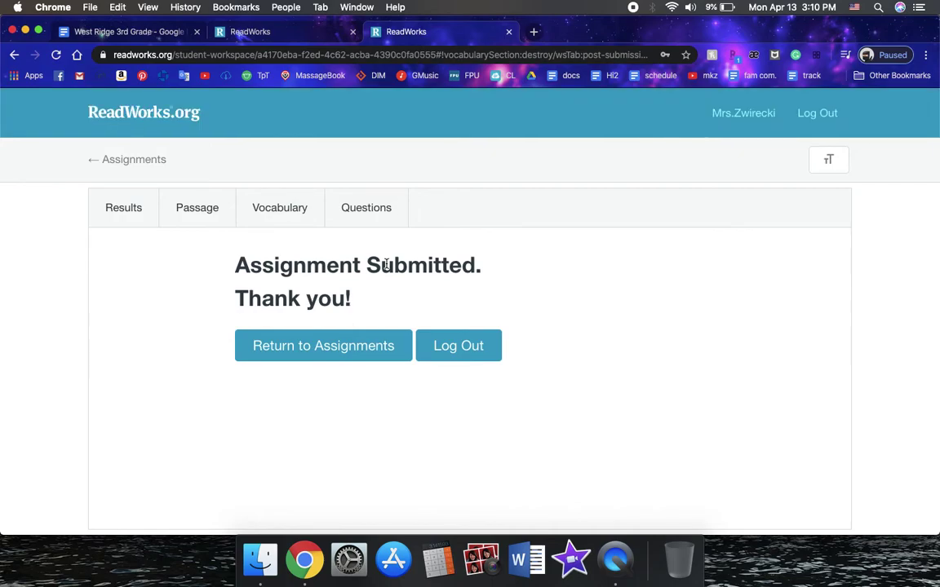
Verify Protecting Against Tornadoes is under Submitted Assignments, then return to Assignments To Do
{"action": "left_click", "coordinate": [313, 348]}
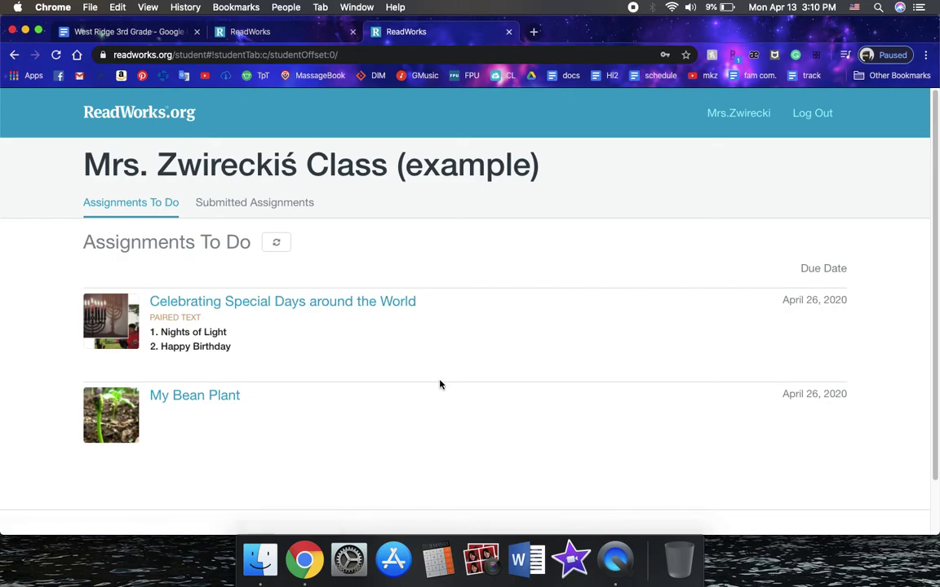
{"action": "left_click", "coordinate": [275, 205]}
{"action": "scroll", "coordinate": [453, 282], "scroll_direction": "down", "scroll_amount": 5}
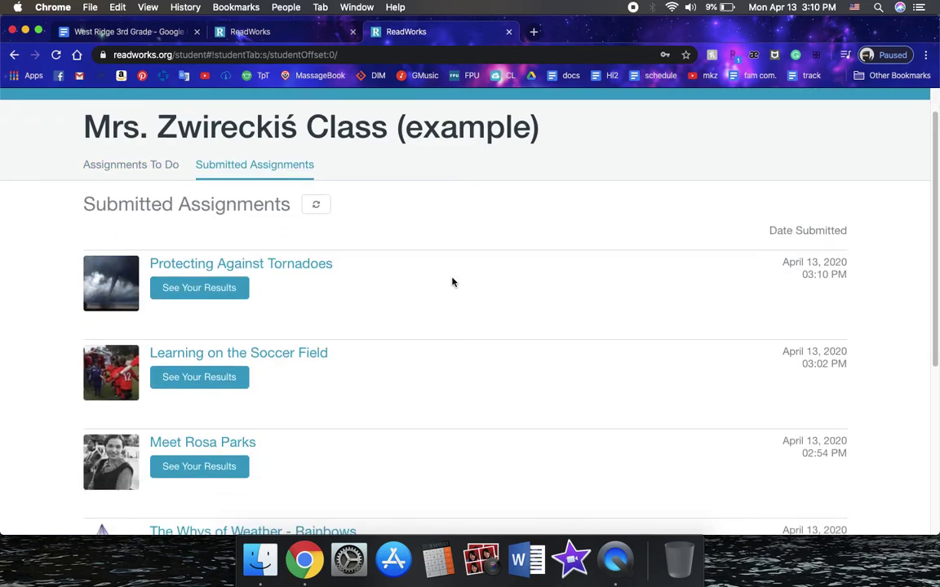
{"action": "scroll", "coordinate": [453, 283], "scroll_direction": "down", "scroll_amount": 1}
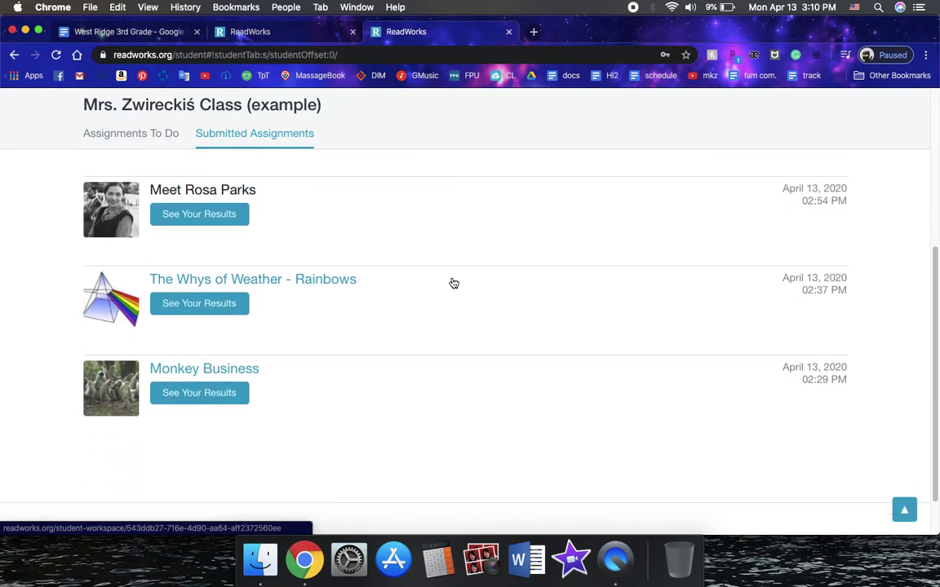
{"action": "scroll", "coordinate": [453, 283], "scroll_direction": "up", "scroll_amount": 3}
{"action": "scroll", "coordinate": [453, 283], "scroll_direction": "up", "scroll_amount": 5}
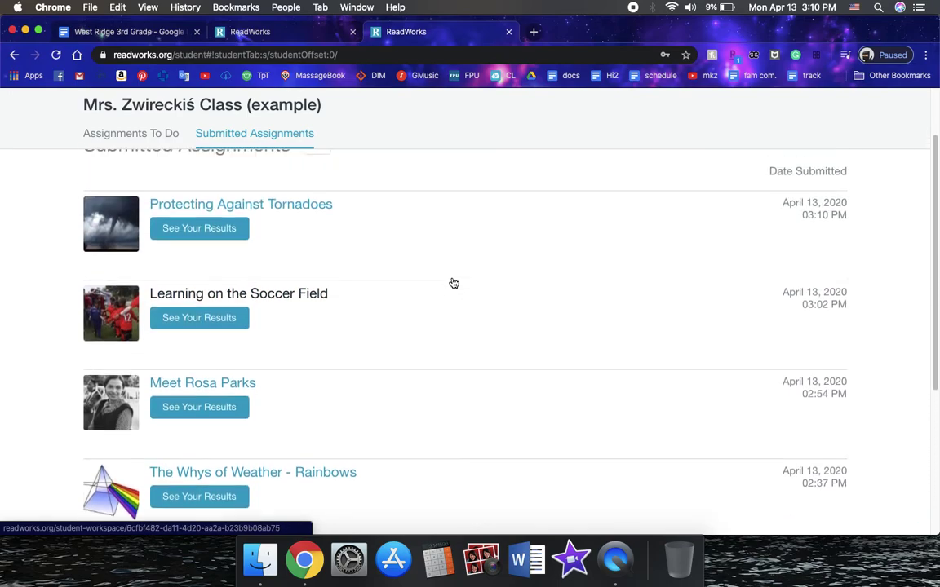
{"action": "left_click", "coordinate": [137, 189]}
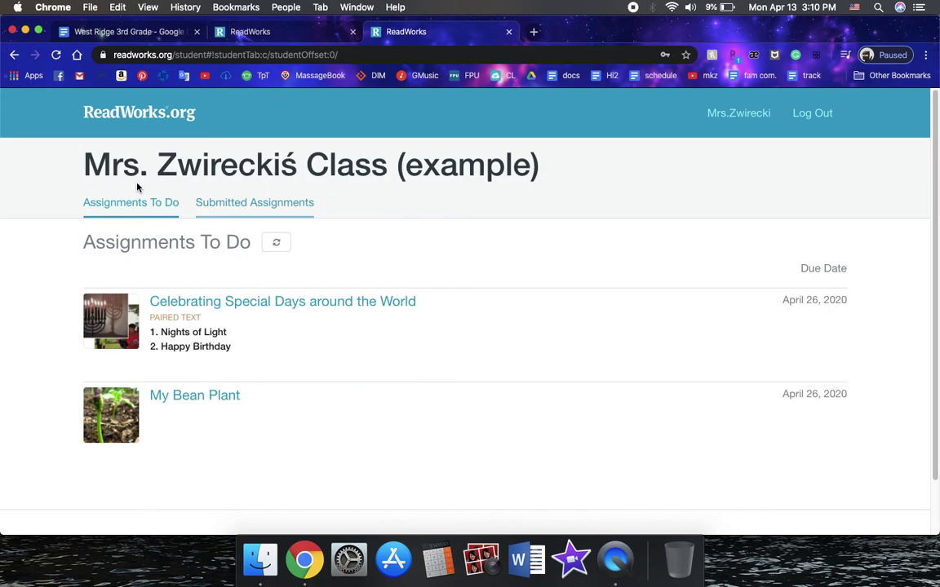